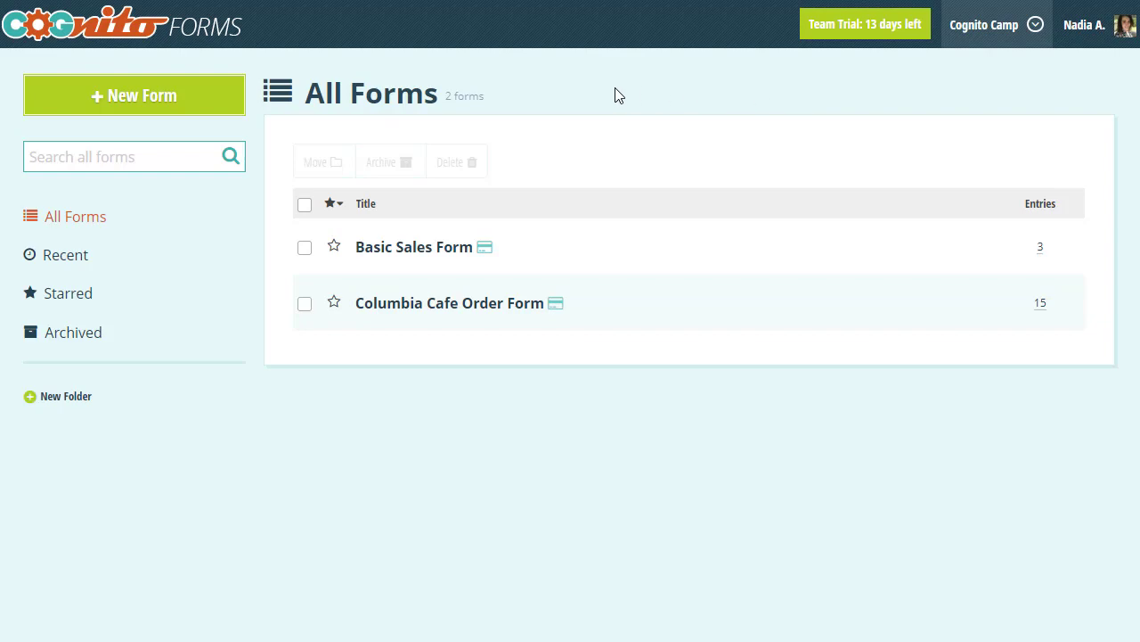
# - Create a new form from the Contract template in the Card on File template category
pyautogui.click(223, 100)
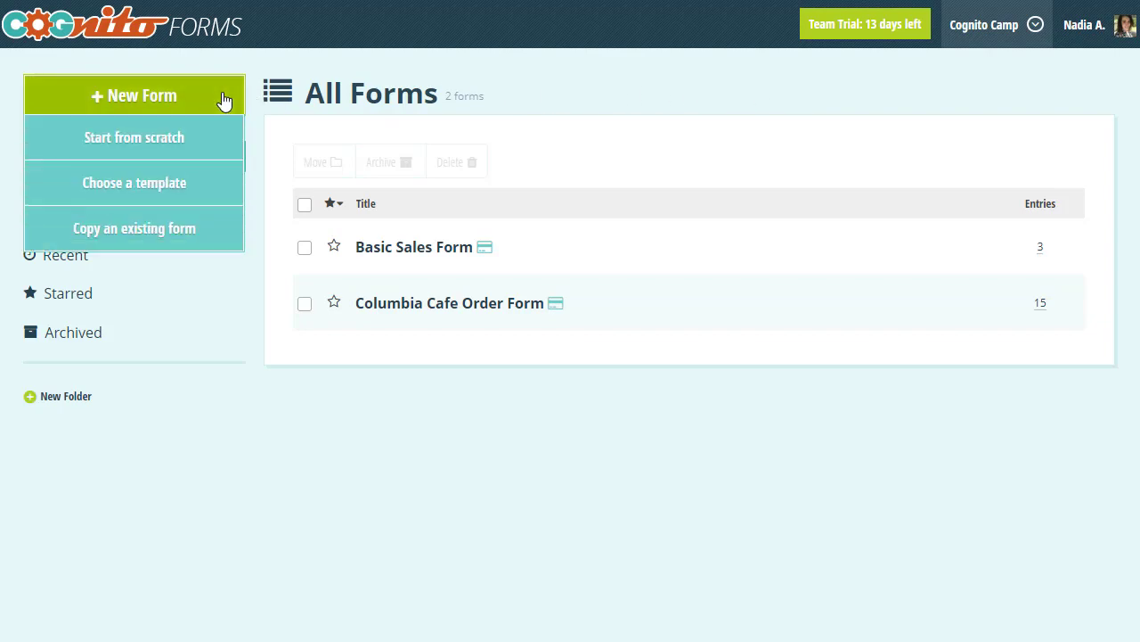
pyautogui.click(216, 183)
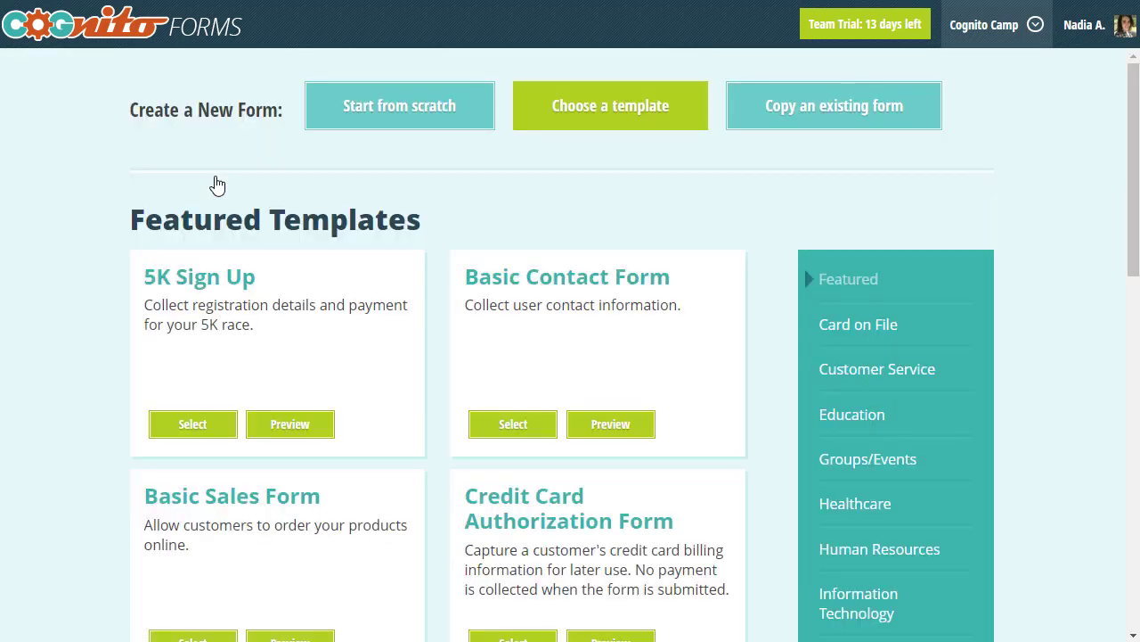
pyautogui.click(829, 332)
pyautogui.scroll(-1, 773, 334)
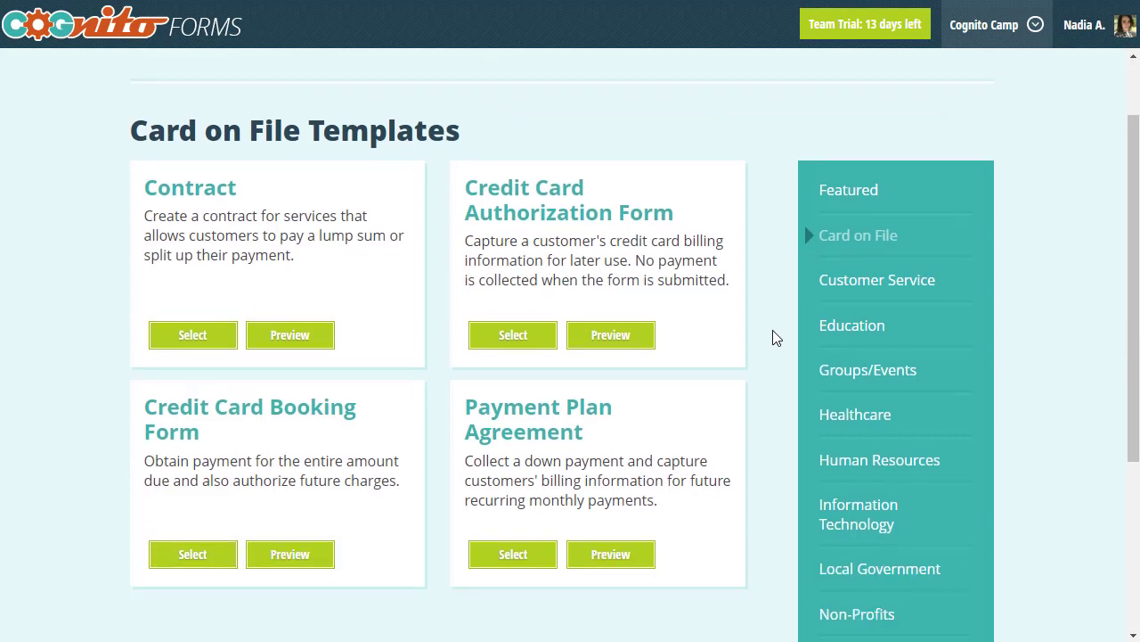
pyautogui.click(200, 350)
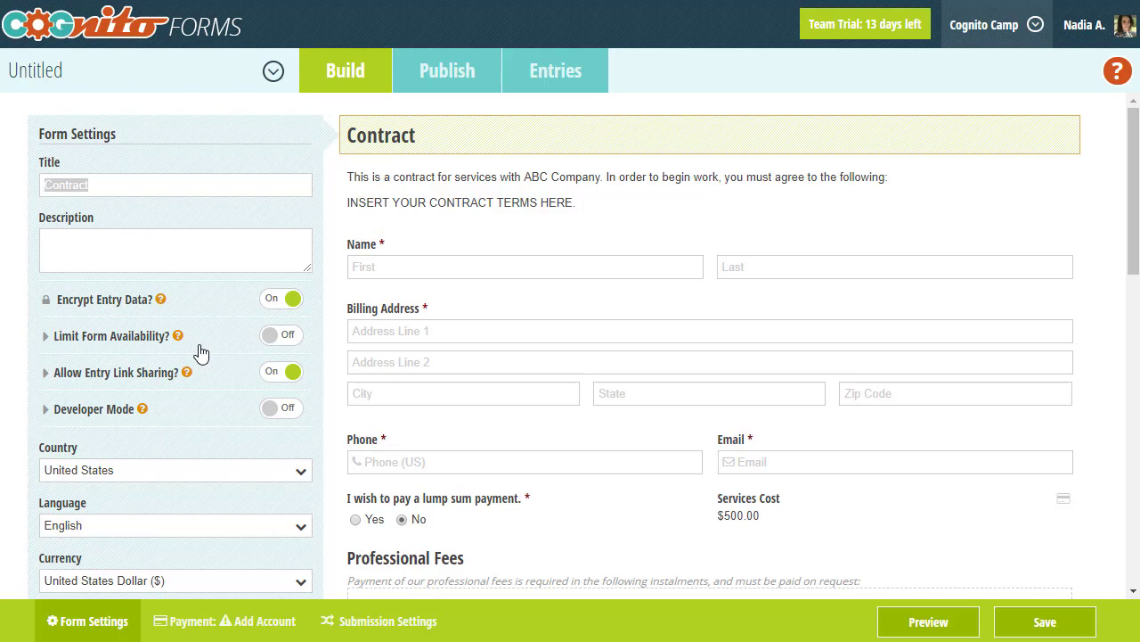
# - Assign the My Business payment account to the form and set Keep Card on File in Stripe to Always
pyautogui.click(258, 618)
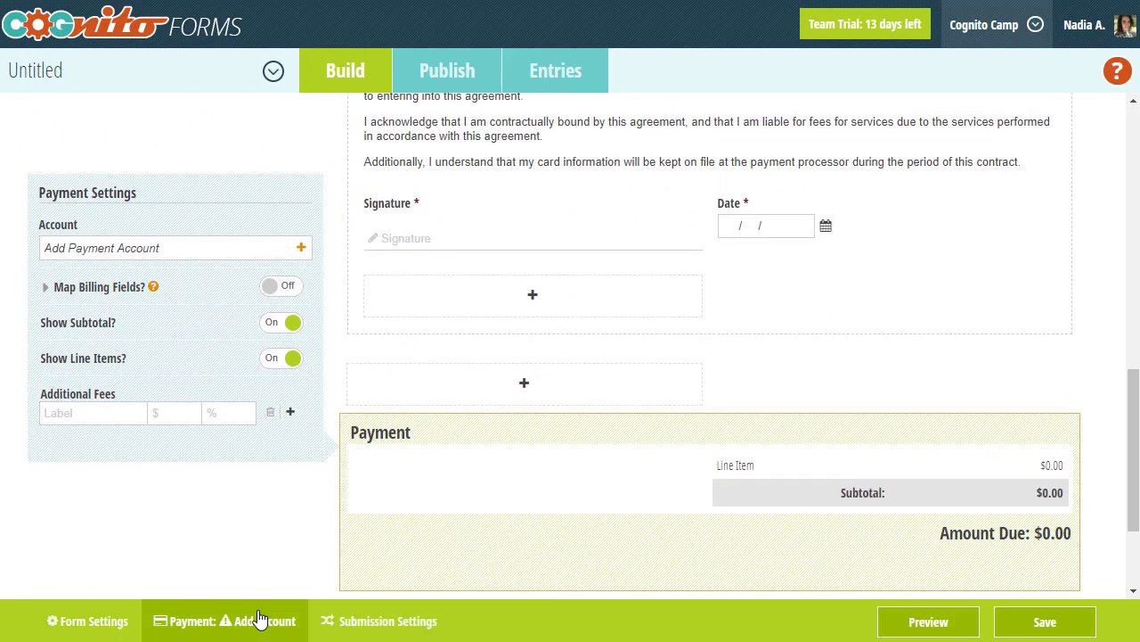
pyautogui.click(226, 254)
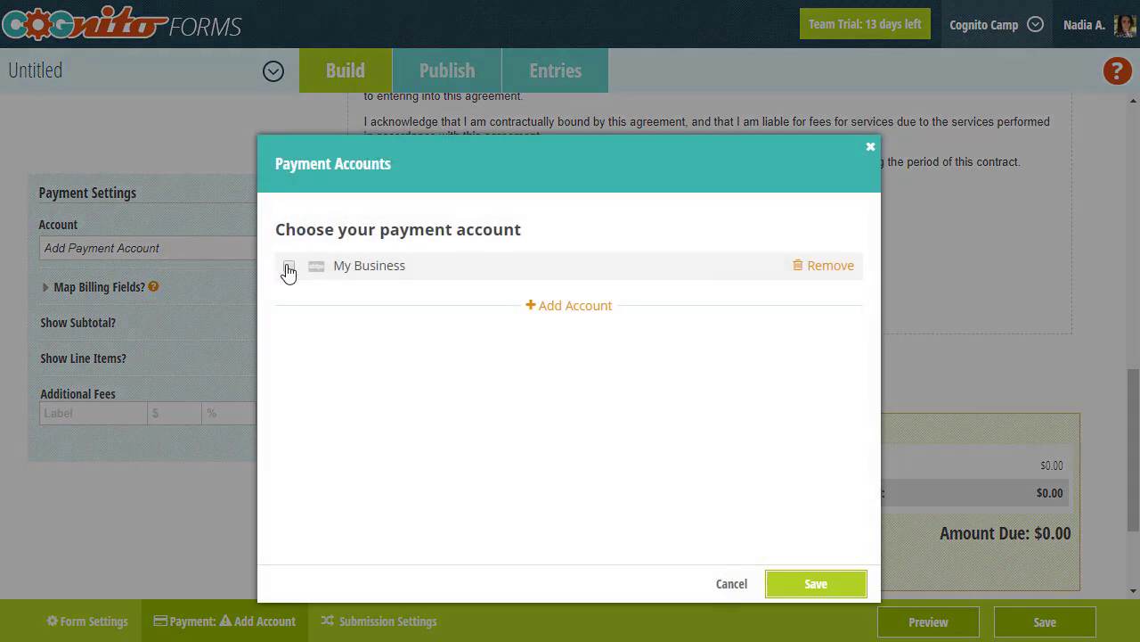
pyautogui.click(788, 581)
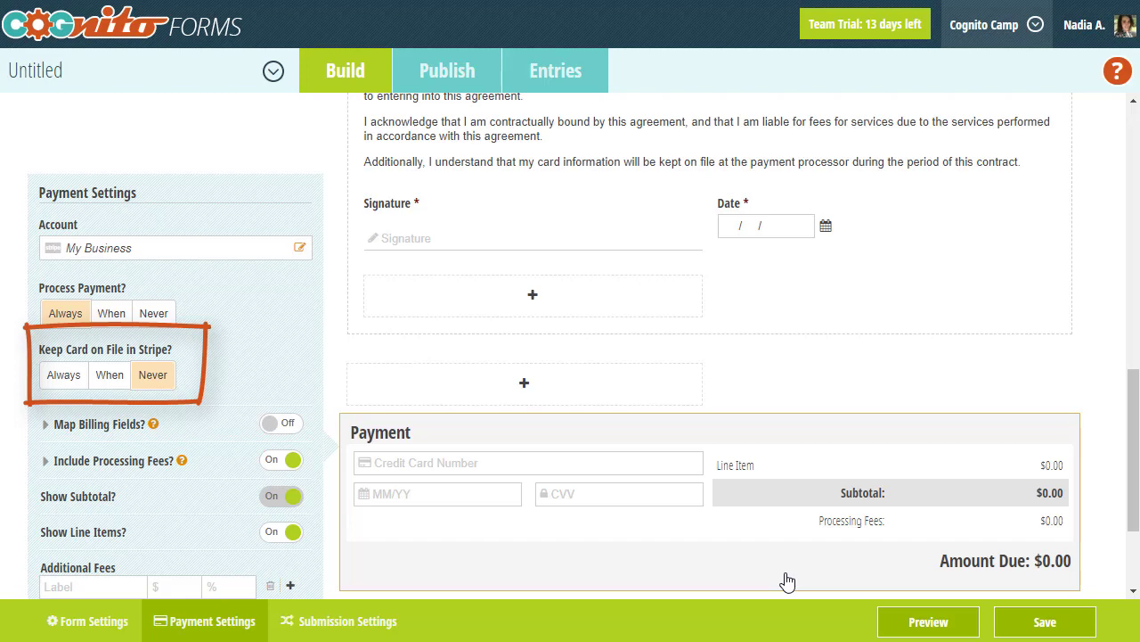
pyautogui.click(60, 381)
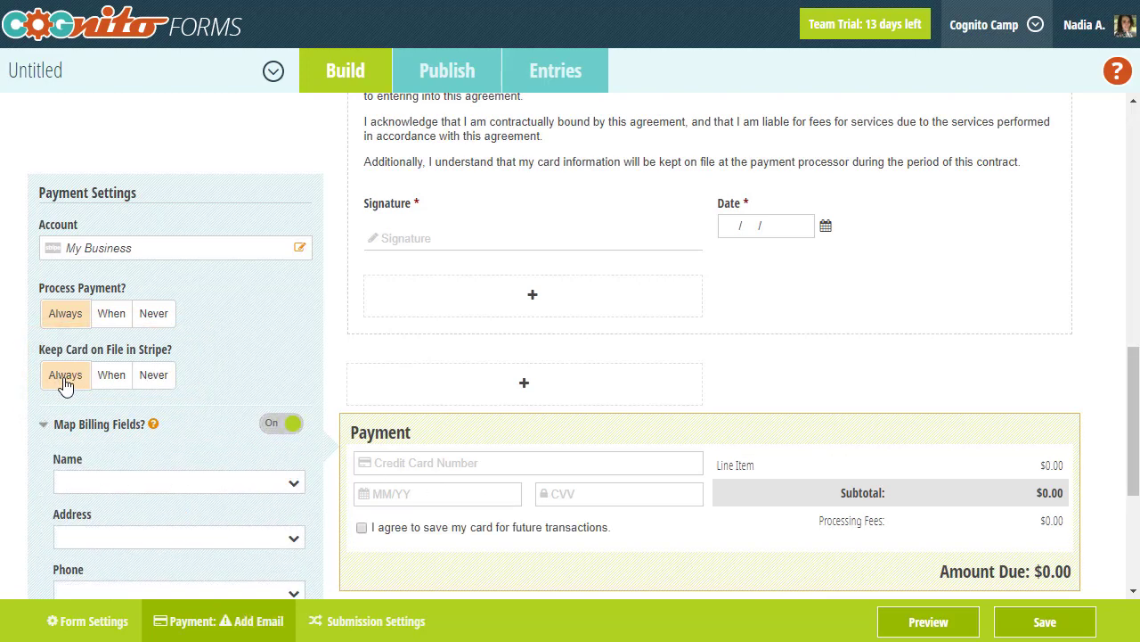
# - Map the billing fields to Name, BillingAddress, Phone and Email, and save the form
pyautogui.scroll(-2, 200, 430)
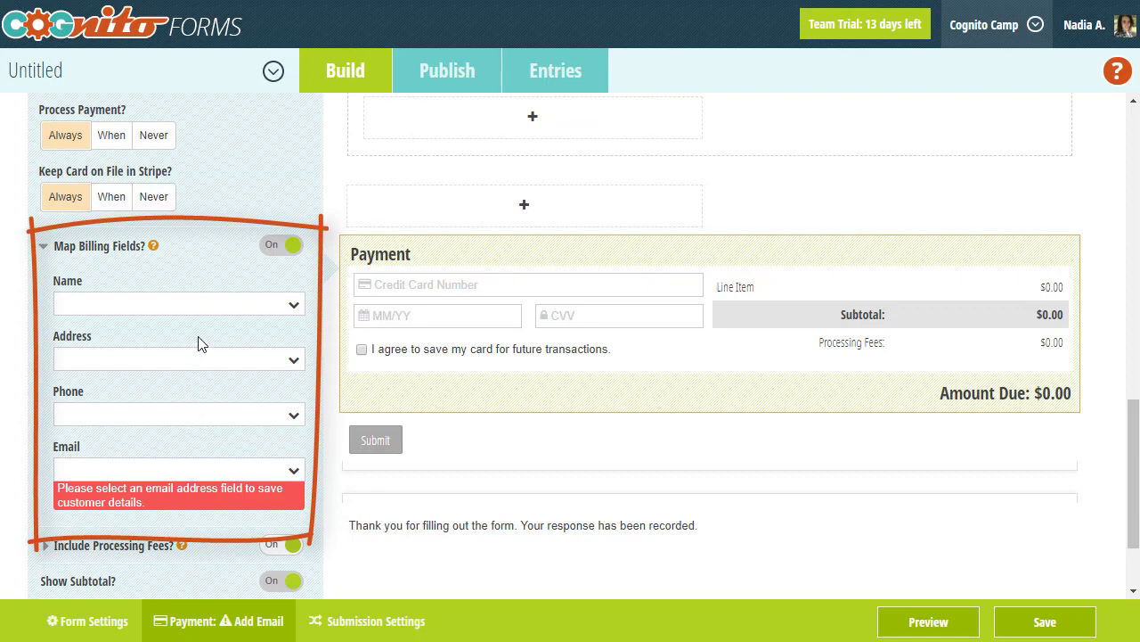
pyautogui.click(196, 308)
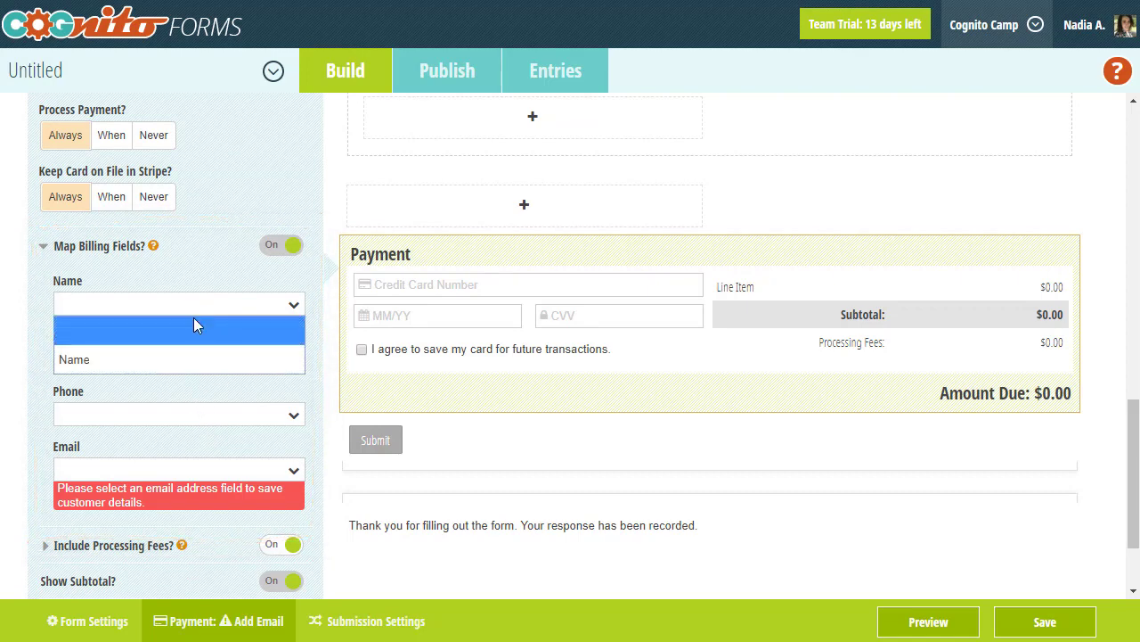
pyautogui.click(187, 347)
pyautogui.click(185, 358)
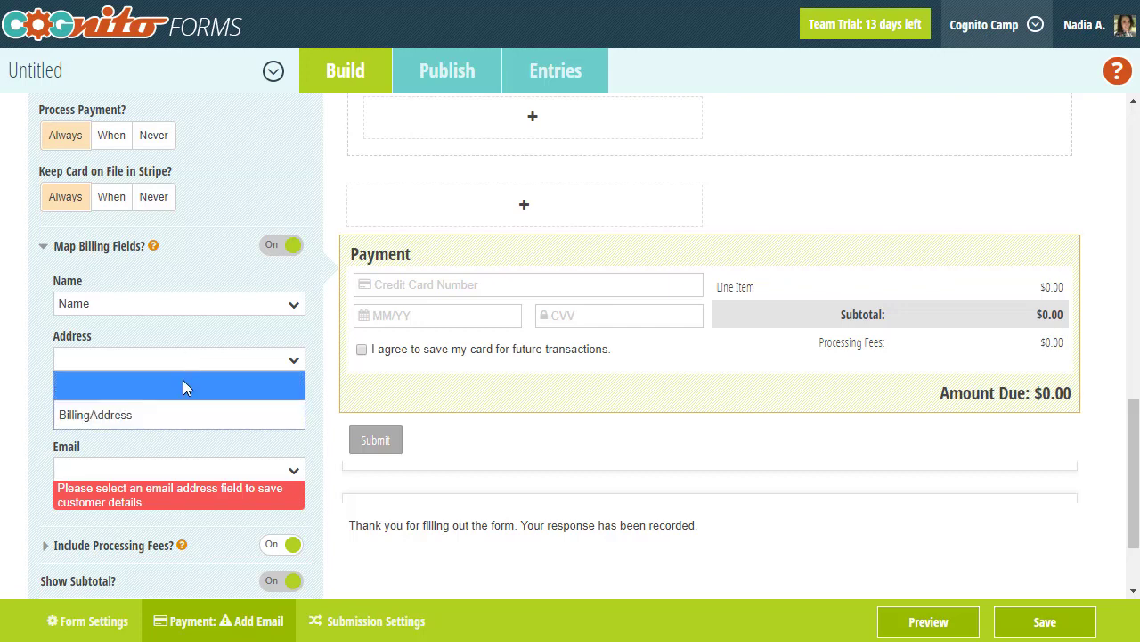
pyautogui.click(181, 411)
pyautogui.click(180, 413)
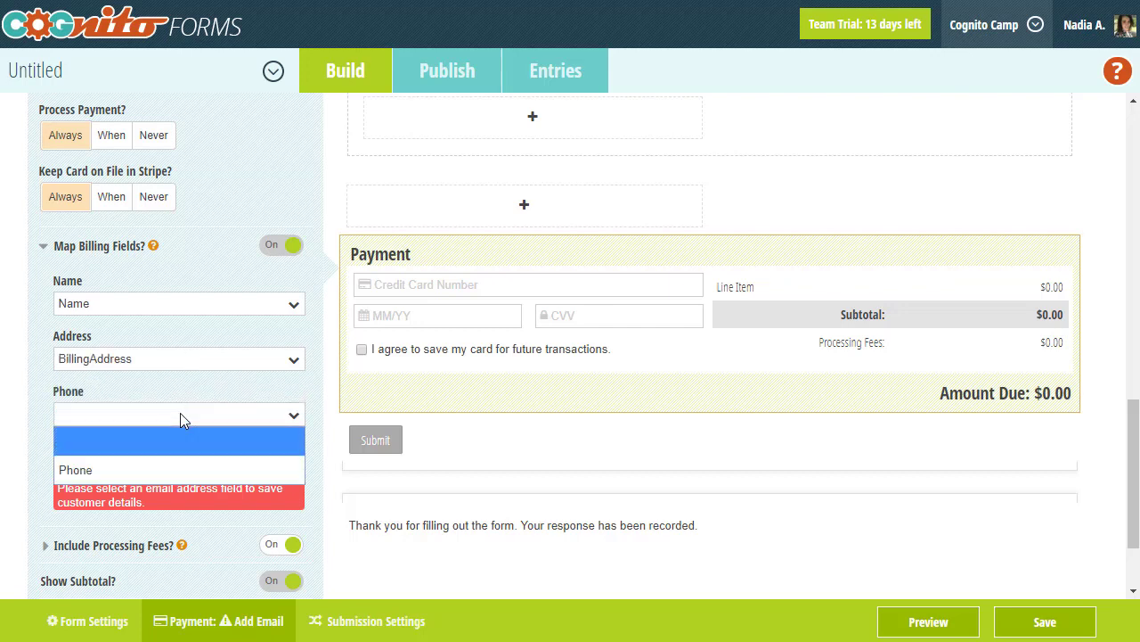
pyautogui.click(172, 464)
pyautogui.click(172, 477)
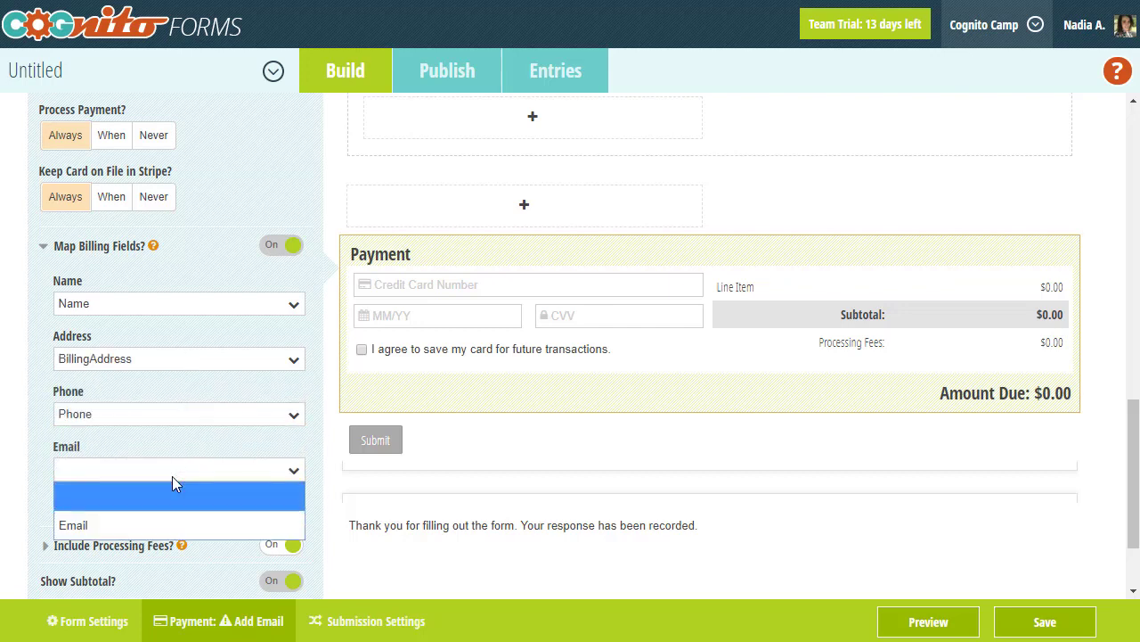
pyautogui.click(170, 514)
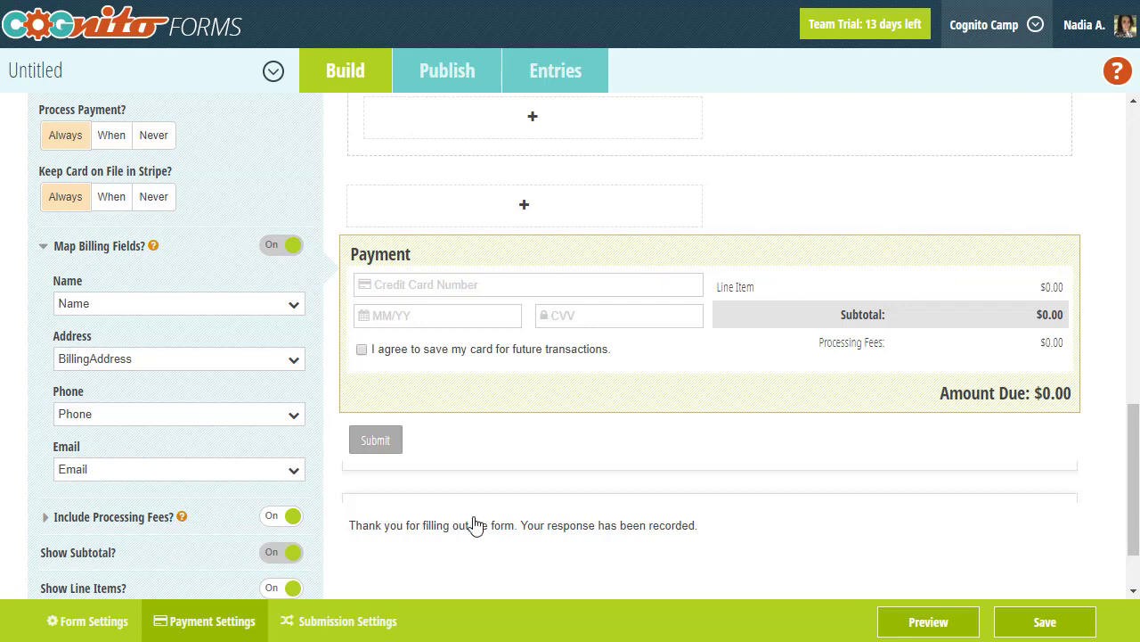
pyautogui.click(1041, 624)
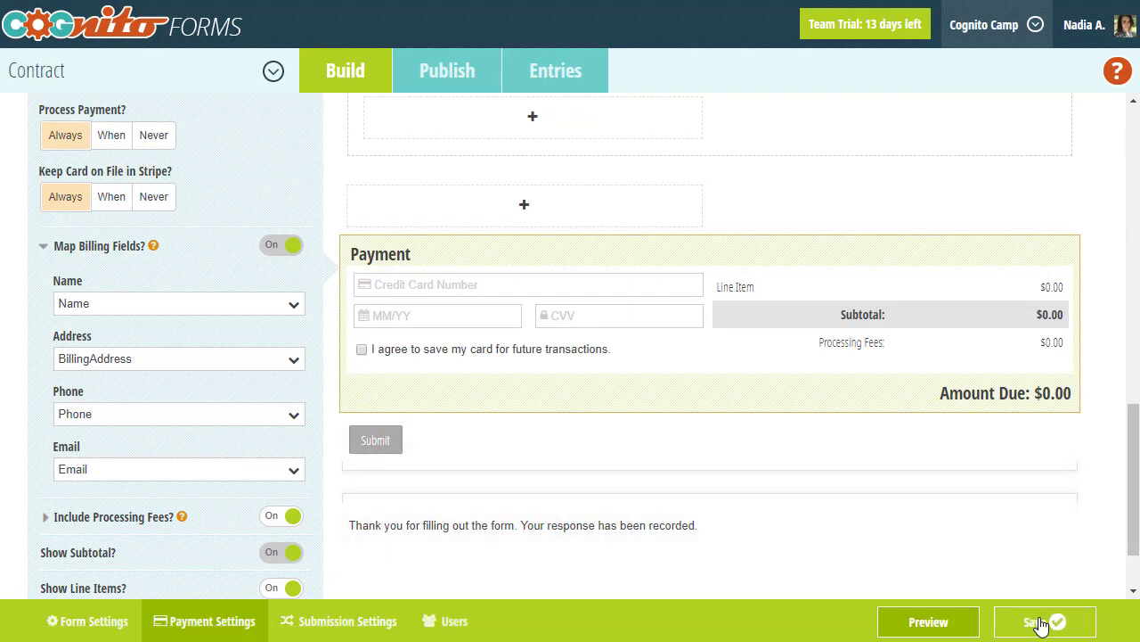
# - Open the published Contract form through its share link and enter the customer's first and last name
pyautogui.click(474, 71)
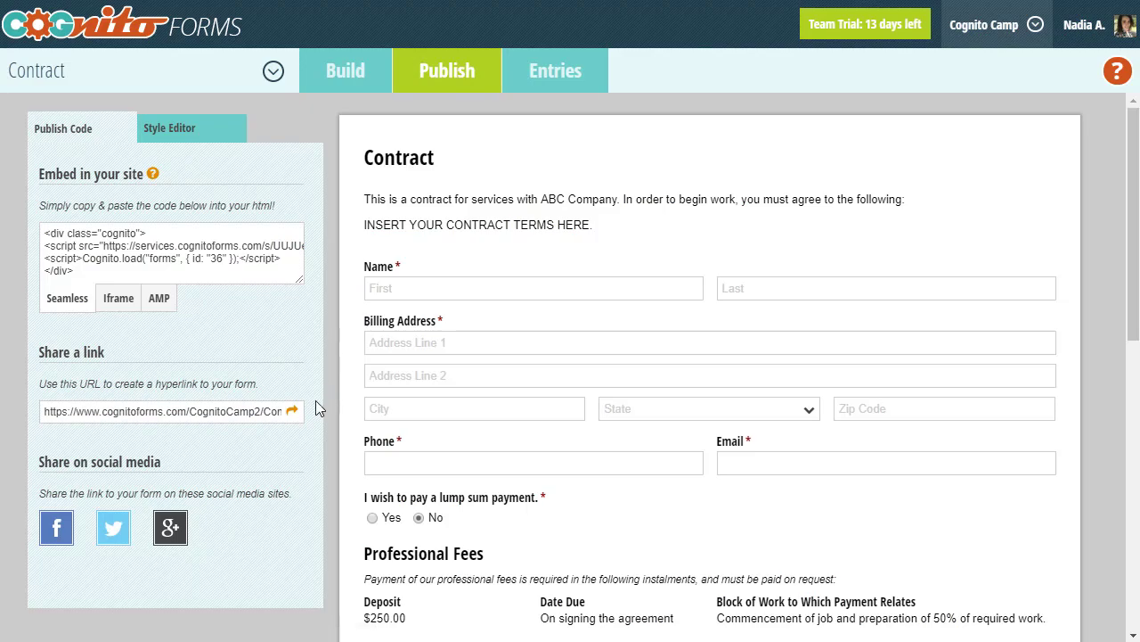
pyautogui.click(292, 411)
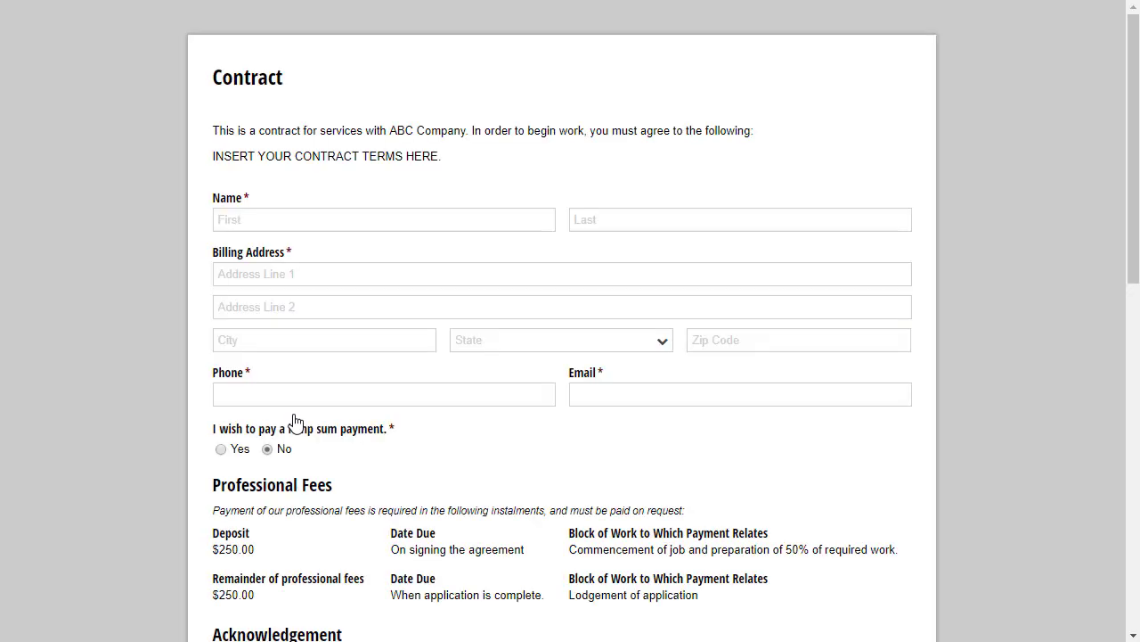
pyautogui.click(382, 223)
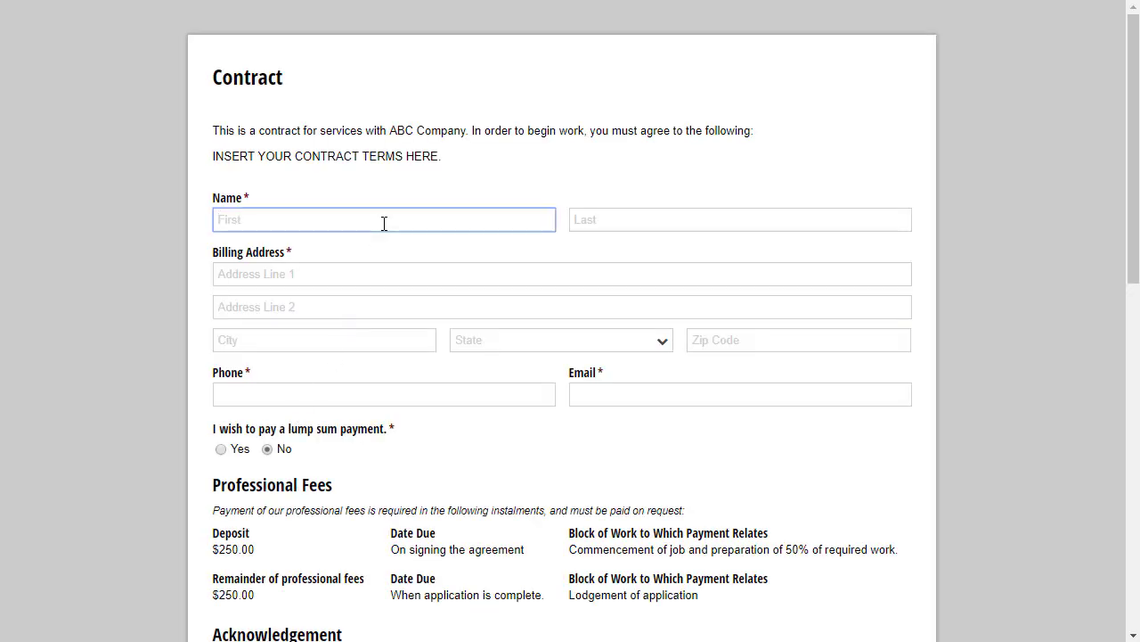
pyautogui.write('Jane')
pyautogui.click(587, 228)
pyautogui.write('Doe')
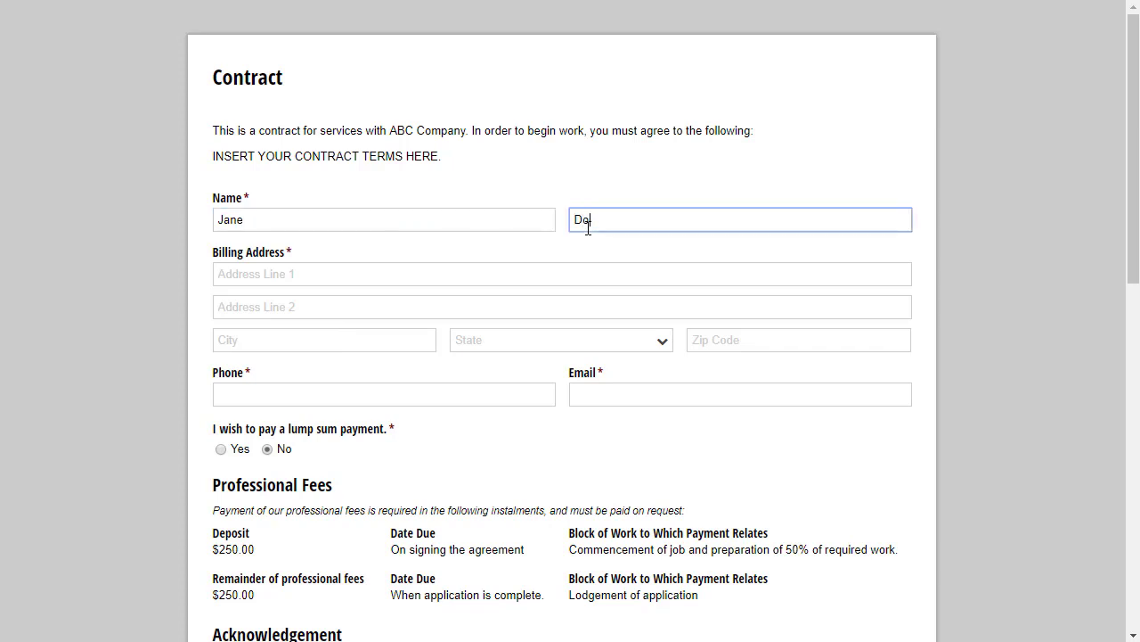
pyautogui.click(579, 268)
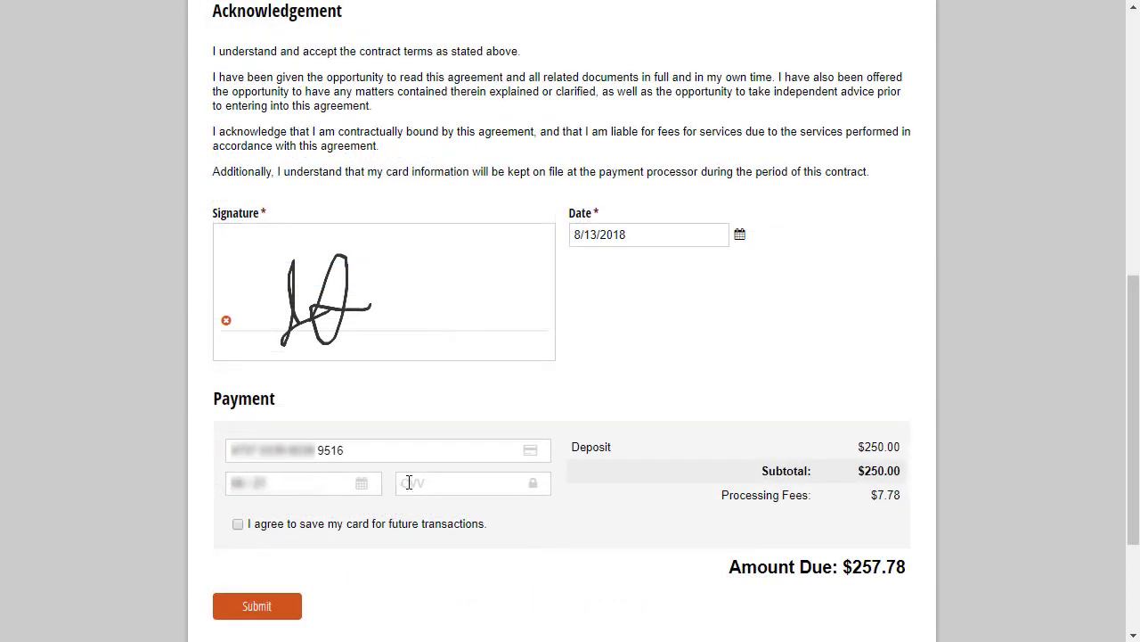
# - Enter the card security code, agree to save the card for future transactions, and submit the form
pyautogui.write('242')
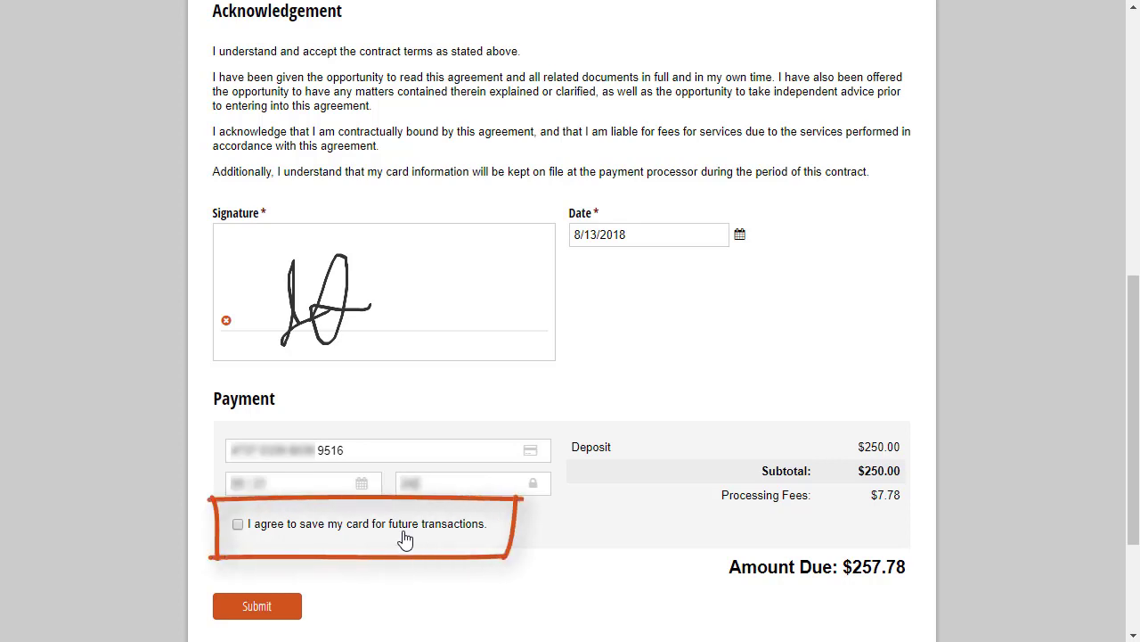
pyautogui.click(238, 526)
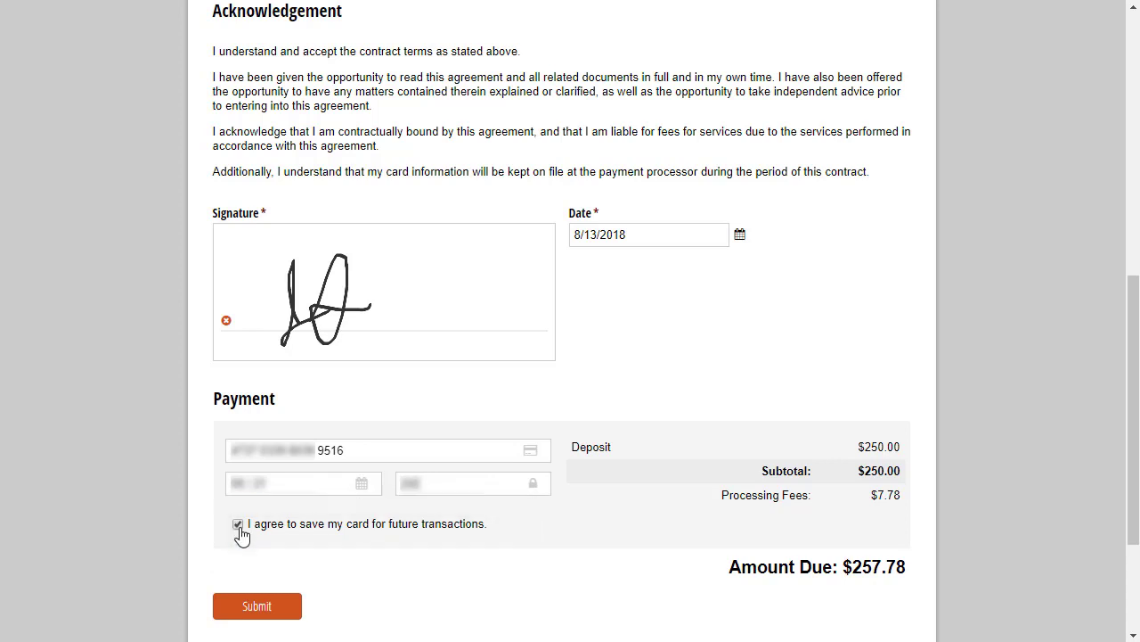
pyautogui.click(238, 525)
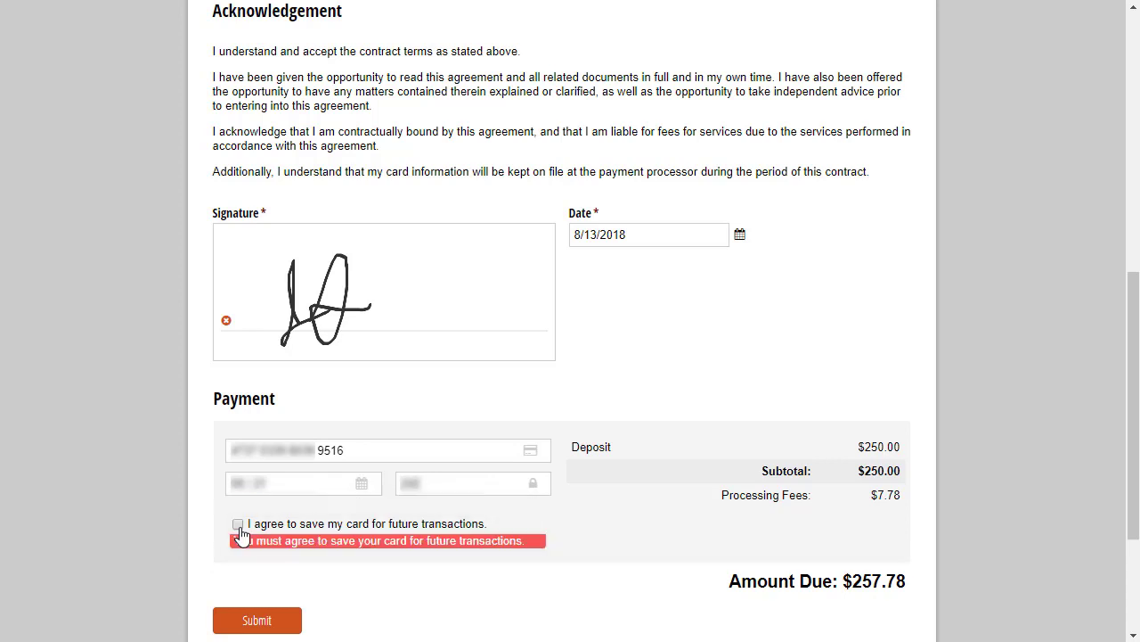
pyautogui.click(238, 525)
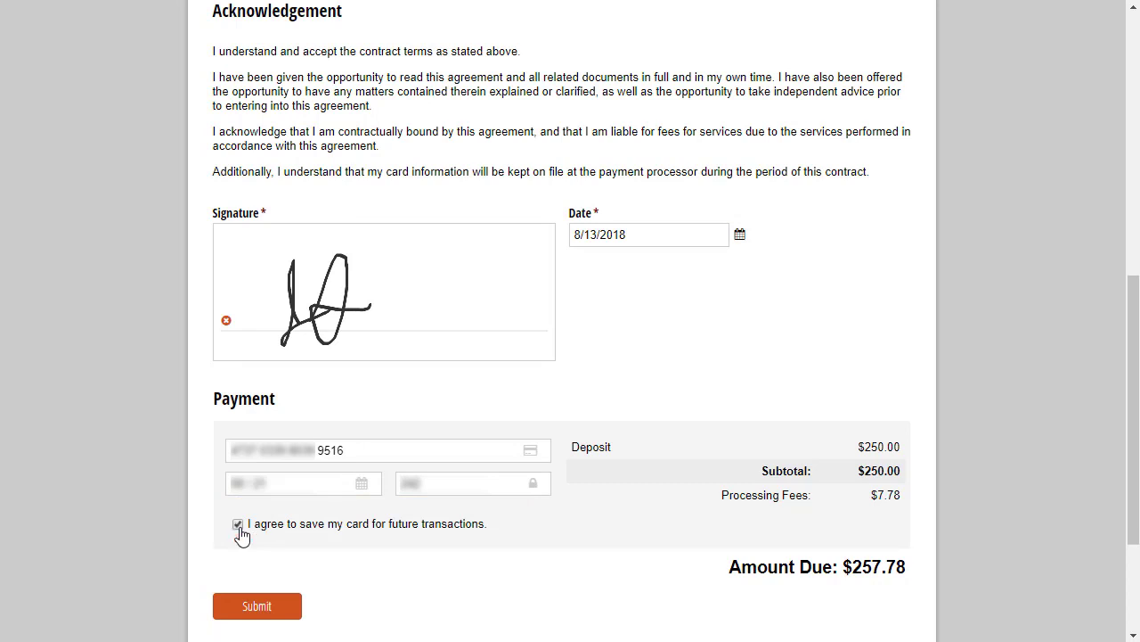
pyautogui.click(248, 606)
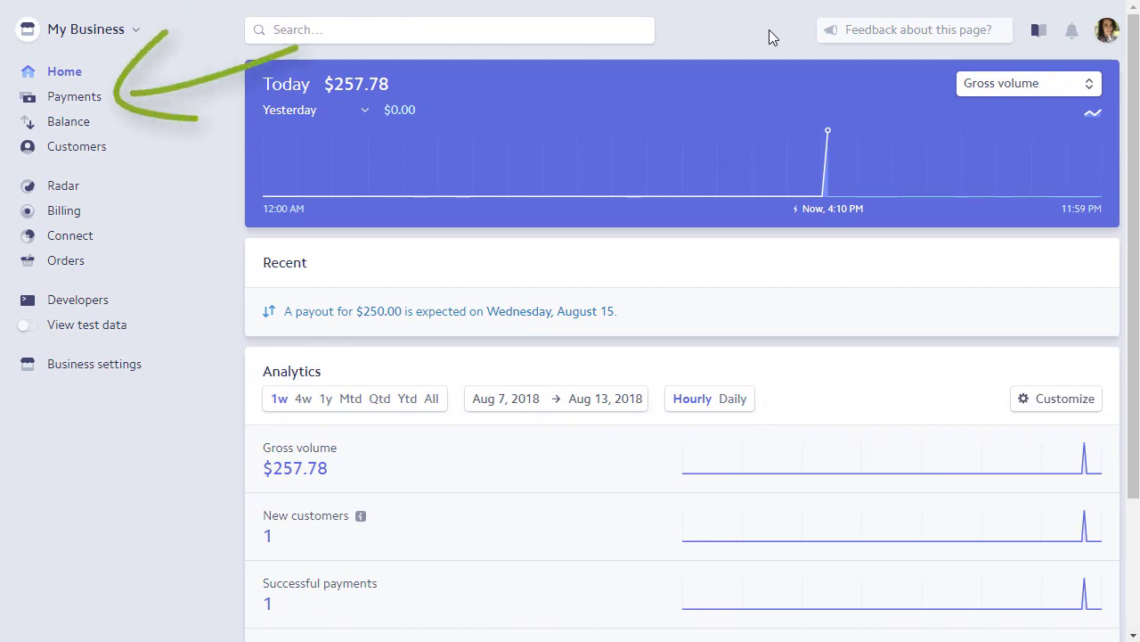
# - Switch to the Stripe dashboard, review the payments list and the customer's saved card record, and start creating a payment
pyautogui.click(107, 100)
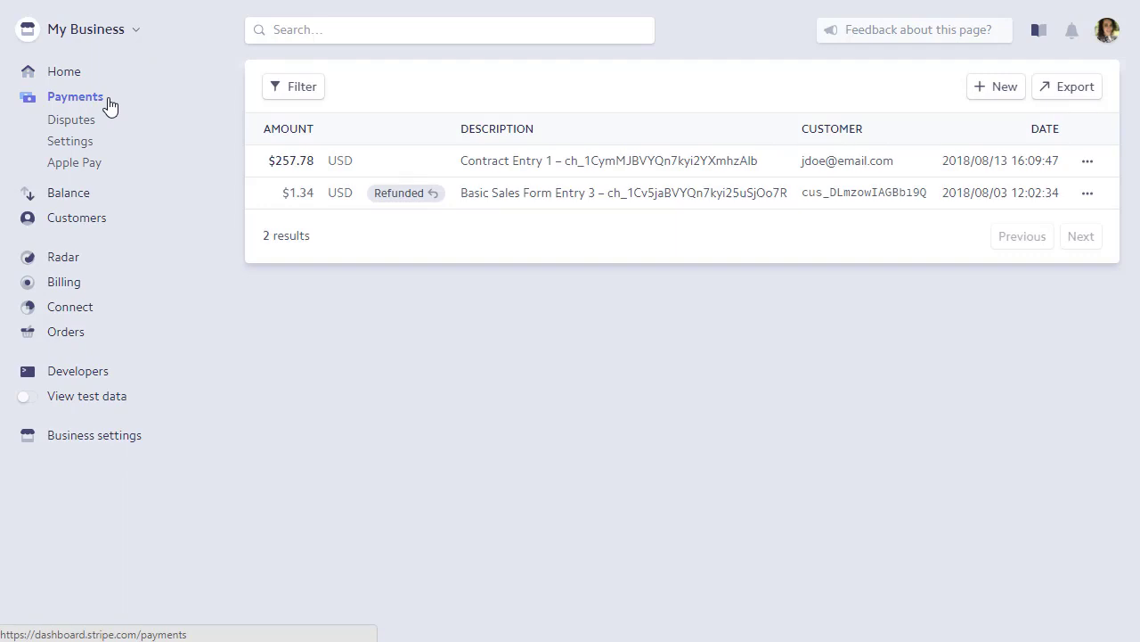
pyautogui.click(108, 219)
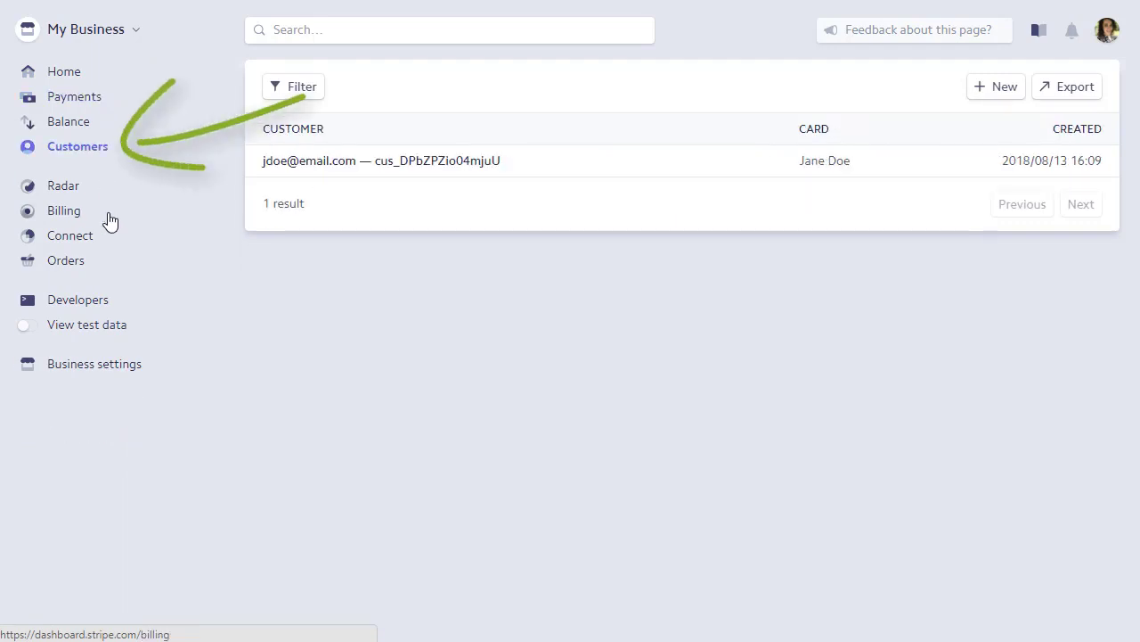
pyautogui.click(488, 163)
pyautogui.scroll(-5, 487, 165)
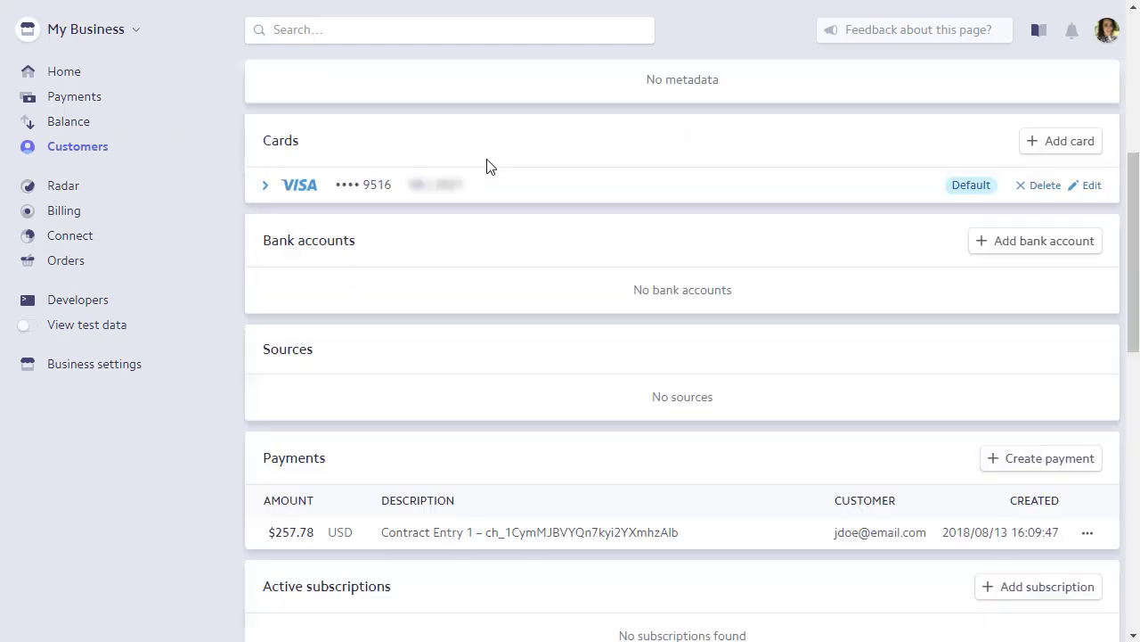
pyautogui.click(1013, 465)
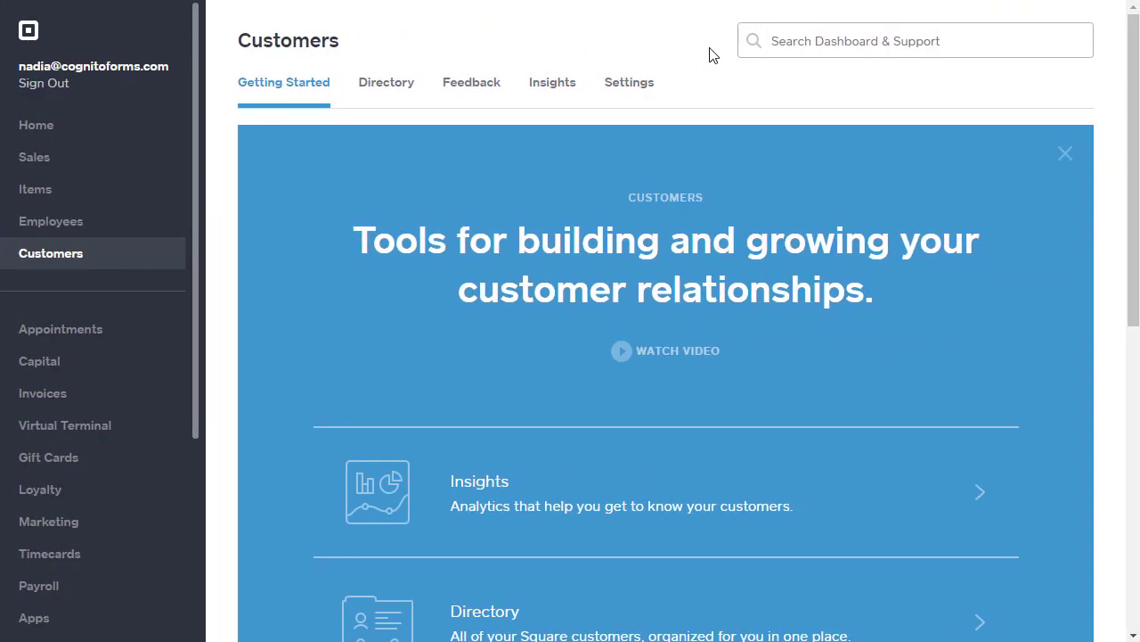
# - Switch to the Square dashboard and open the customer directory
pyautogui.click(401, 94)
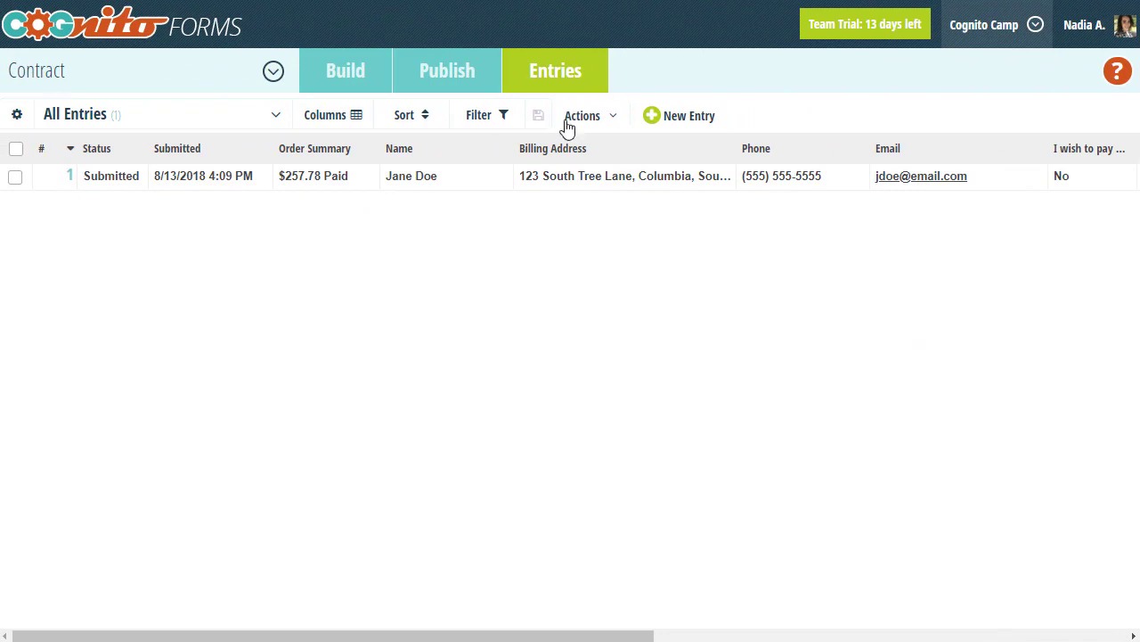
# - Switch to the Contract form's entries in Cognito Forms, open entry 1, and refund its full payment
pyautogui.click(493, 181)
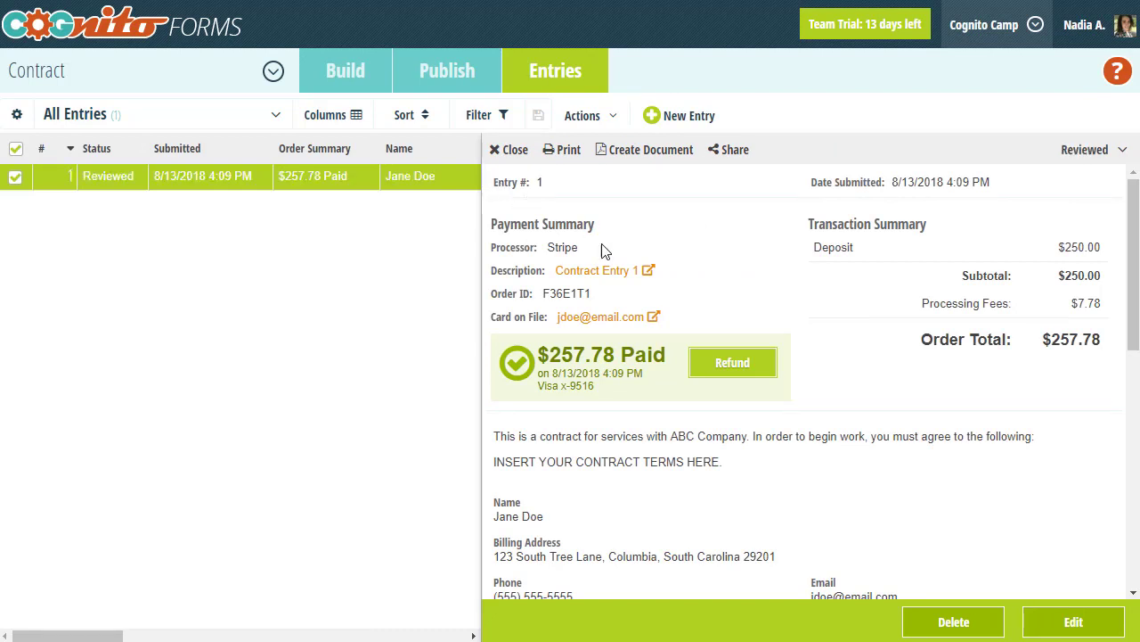
pyautogui.click(720, 373)
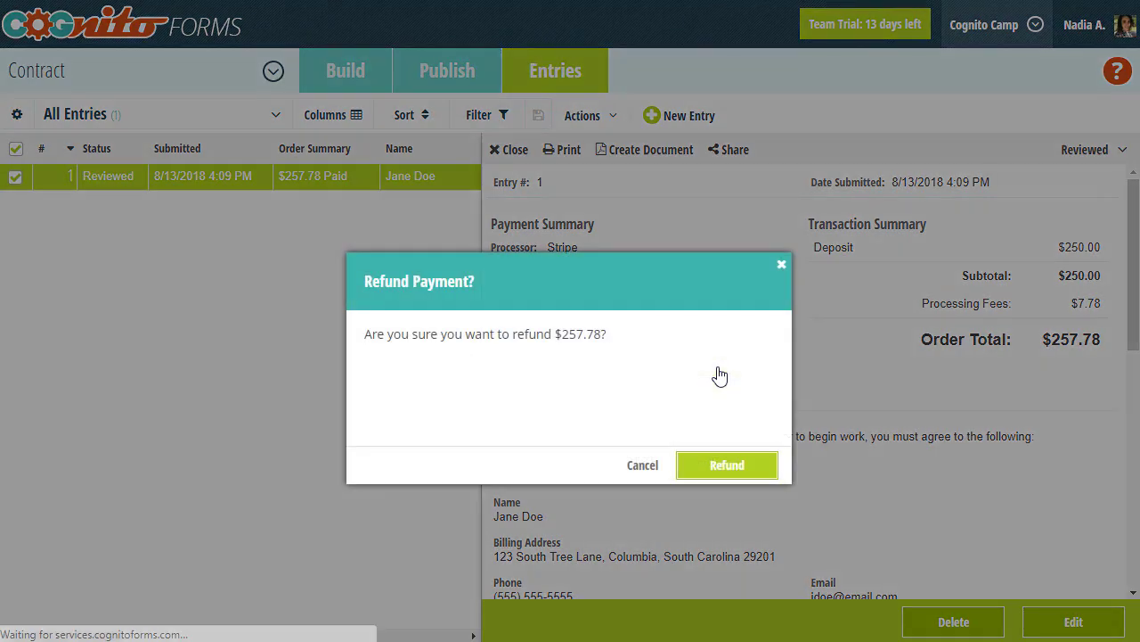
pyautogui.click(720, 465)
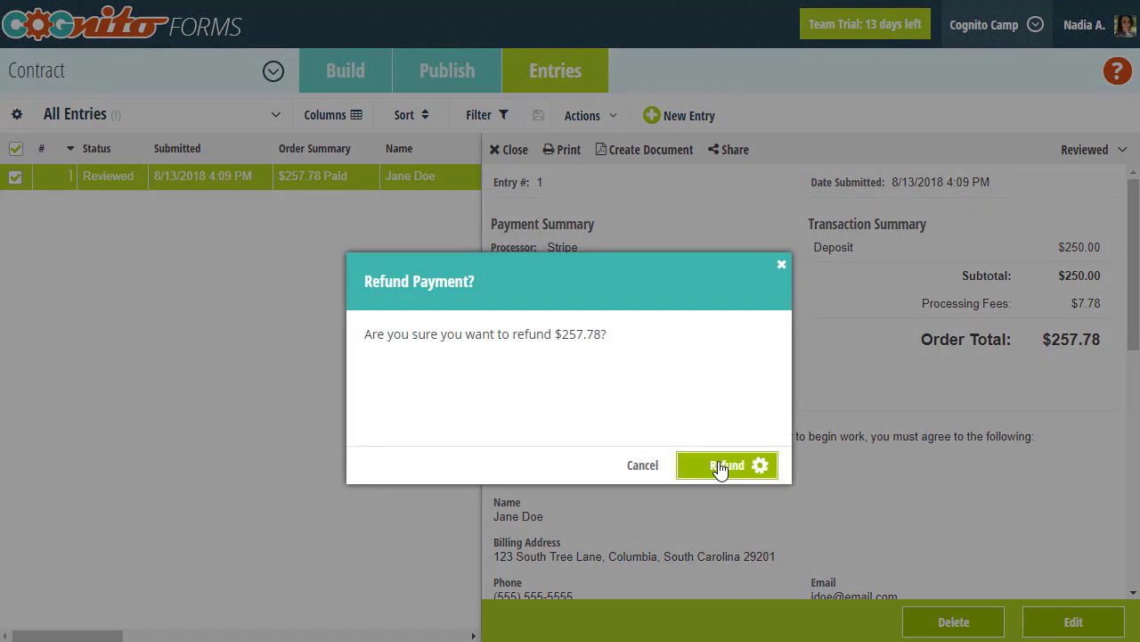
pyautogui.click(722, 470)
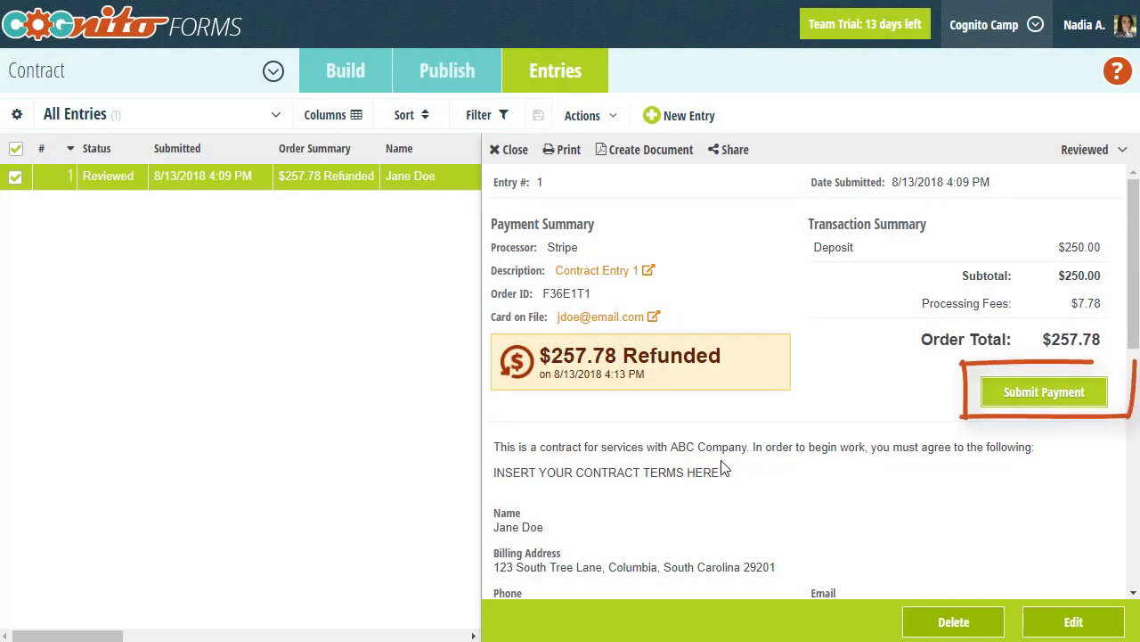
# - View the payment submission options for the refunded entry and close them without submitting a payment
pyautogui.click(1004, 392)
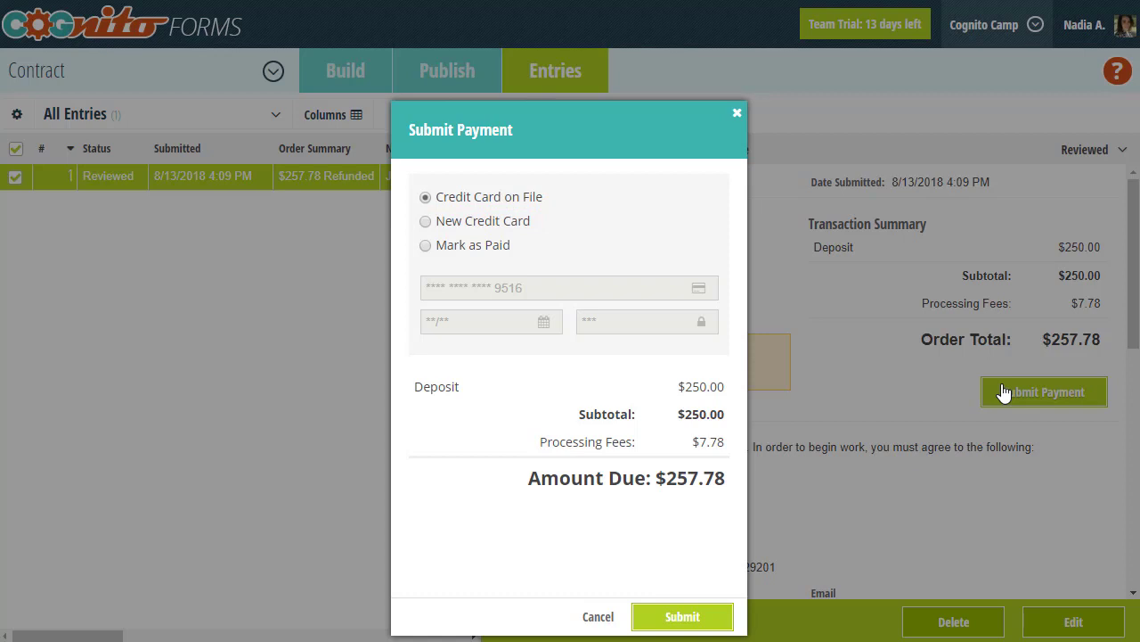
pyautogui.click(851, 296)
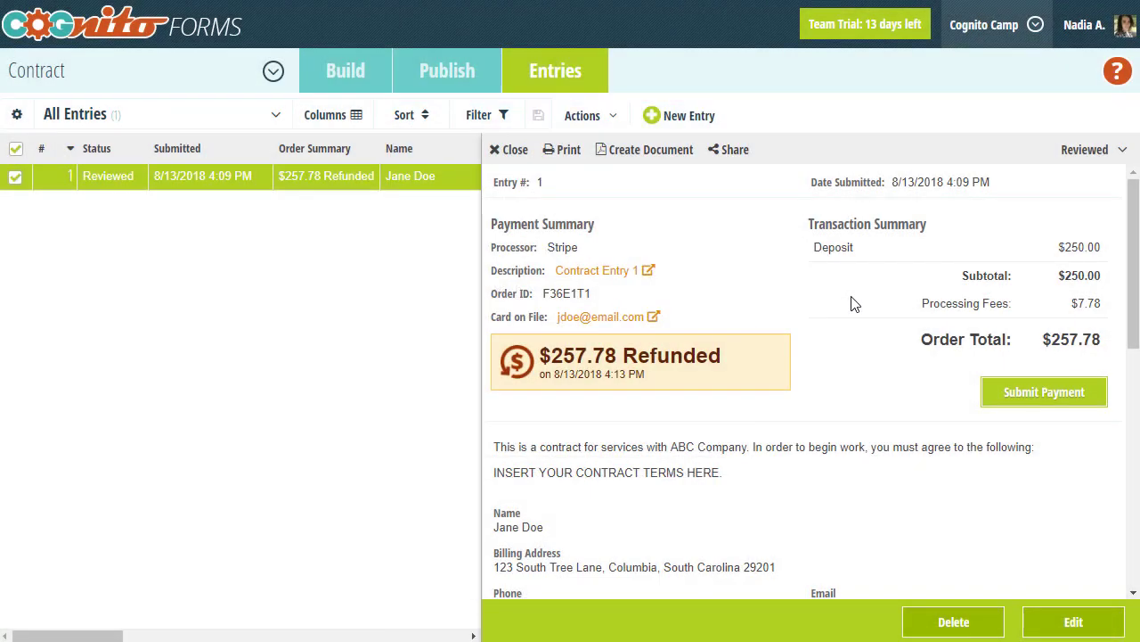